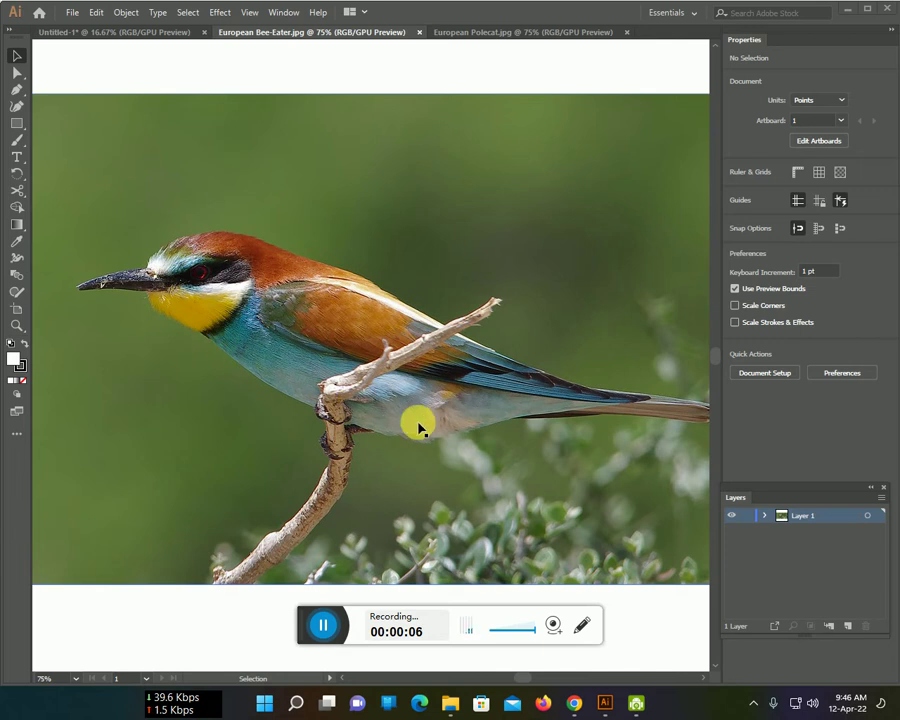
- Pan and zoom out to show the whole bee-eater photo, then select it and drag it toward the new document
key(space)
drag(397, 396, 381, 375)
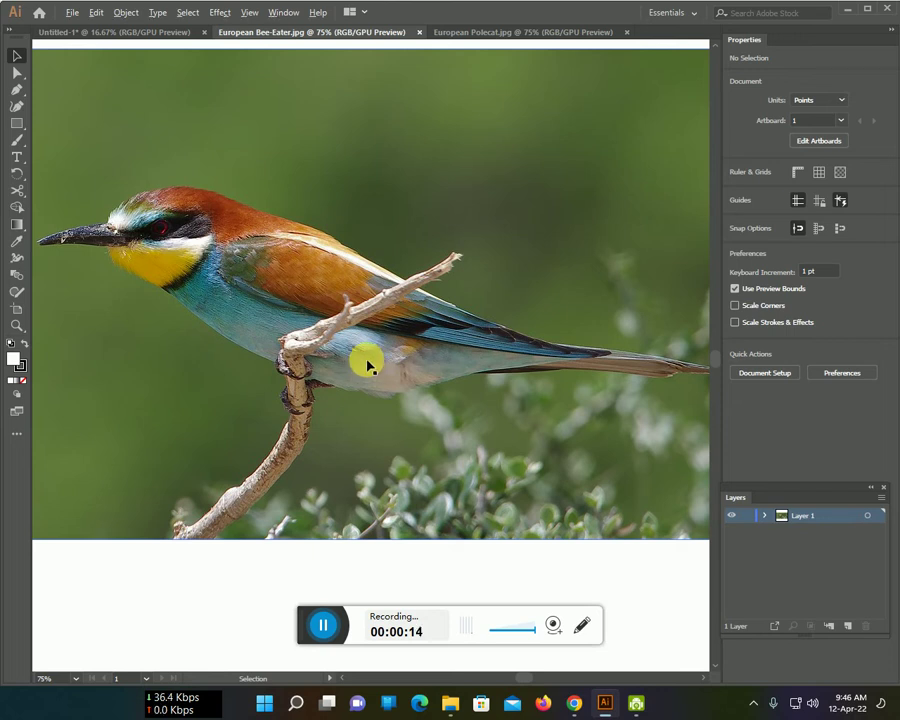
key(ctrl+minus)
key(ctrl+minus)
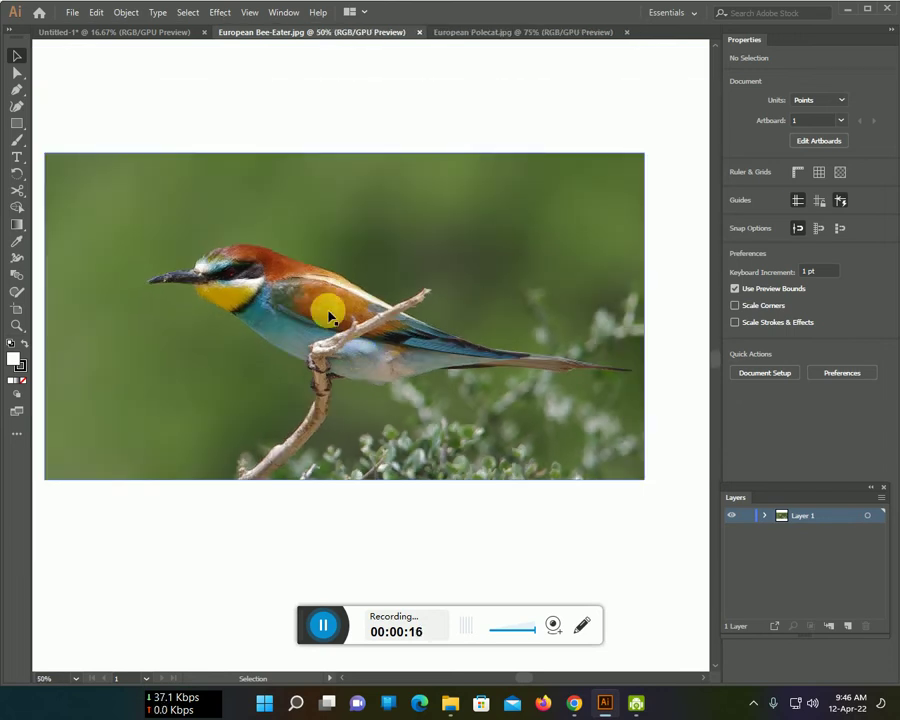
click(329, 316)
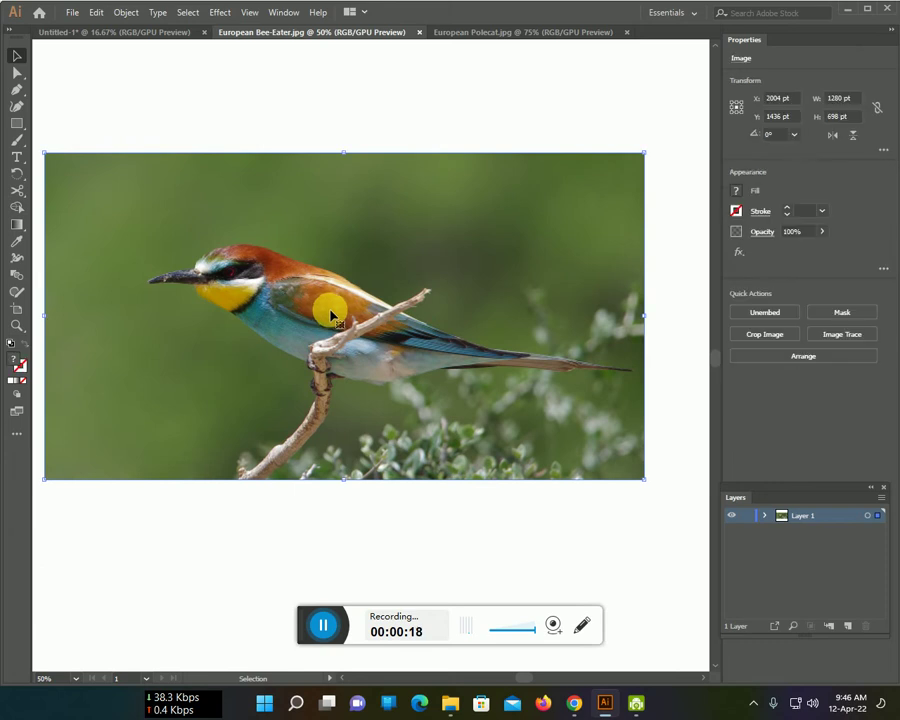
mouse_move(305, 316)
mouse_down()
mouse_move(161, 40)
mouse_move(395, 342)
mouse_up()
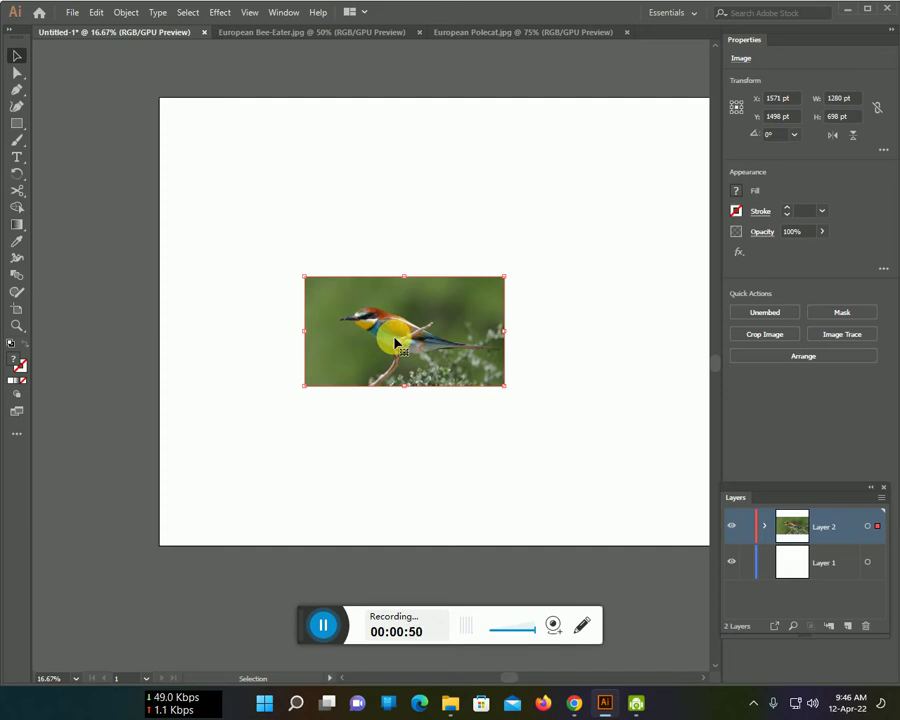
- Move the bee-eater photo up-left and enlarge it from 1280 × 698 pt to 3138.5 × 1711.463 pt
drag(422, 324, 323, 229)
mouse_move(405, 292)
mouse_down()
mouse_move(650, 527)
mouse_move(532, 467)
mouse_up()
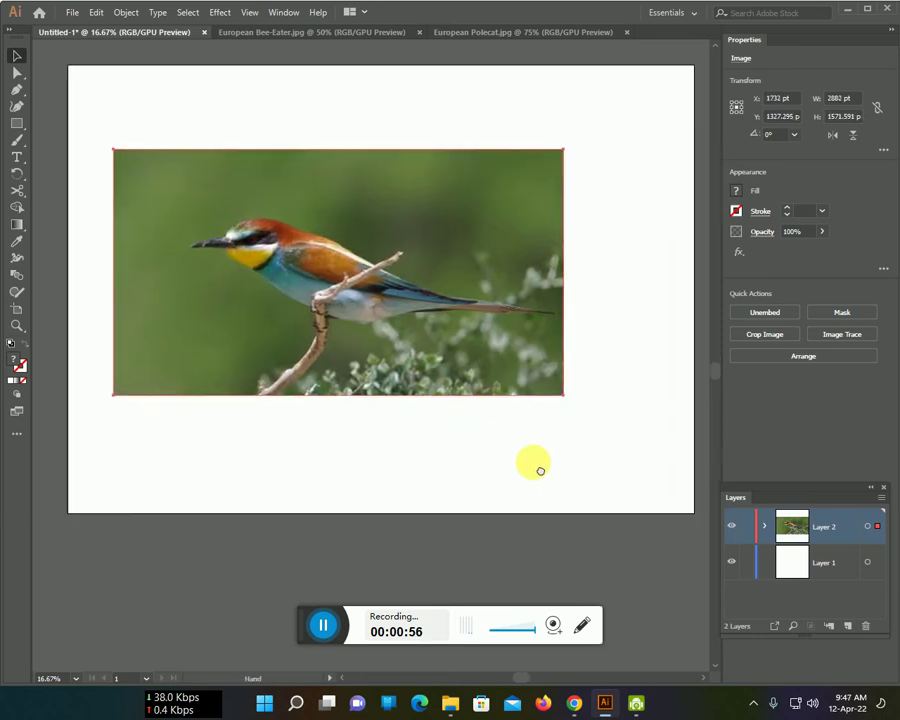
drag(538, 388, 580, 424)
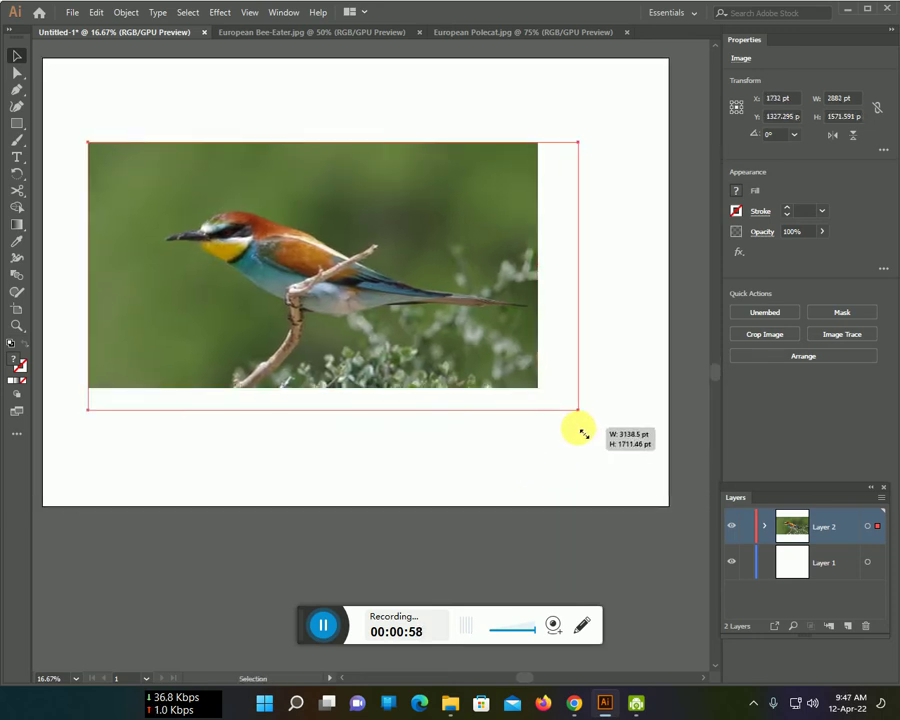
scroll(389, 464, up, 2)
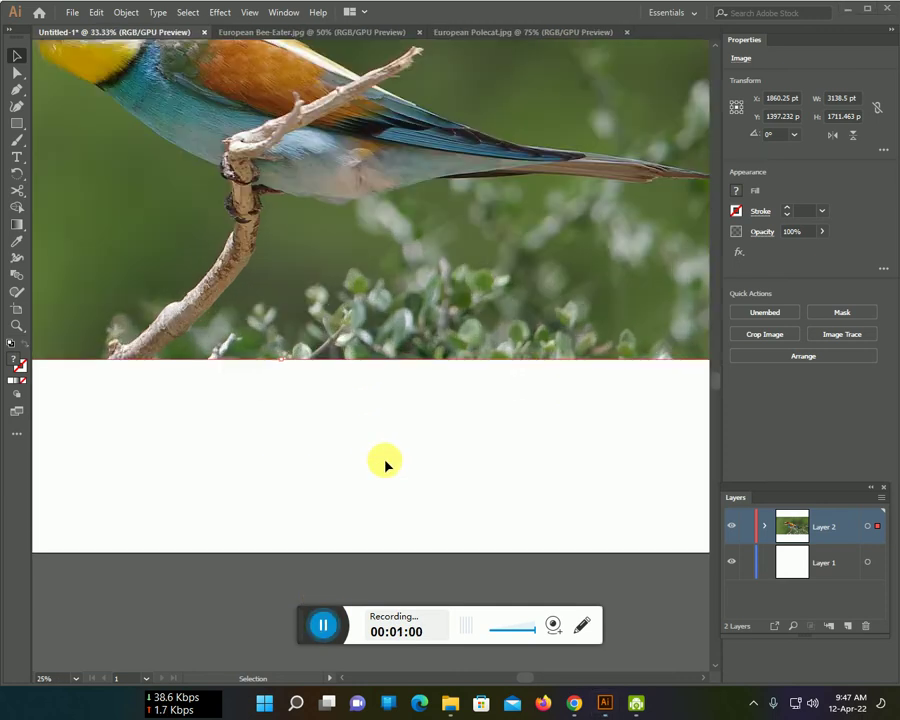
- Move the photo onto Layer 1, fade it to 56% opacity and lock Layer 1
drag(878, 527, 878, 562)
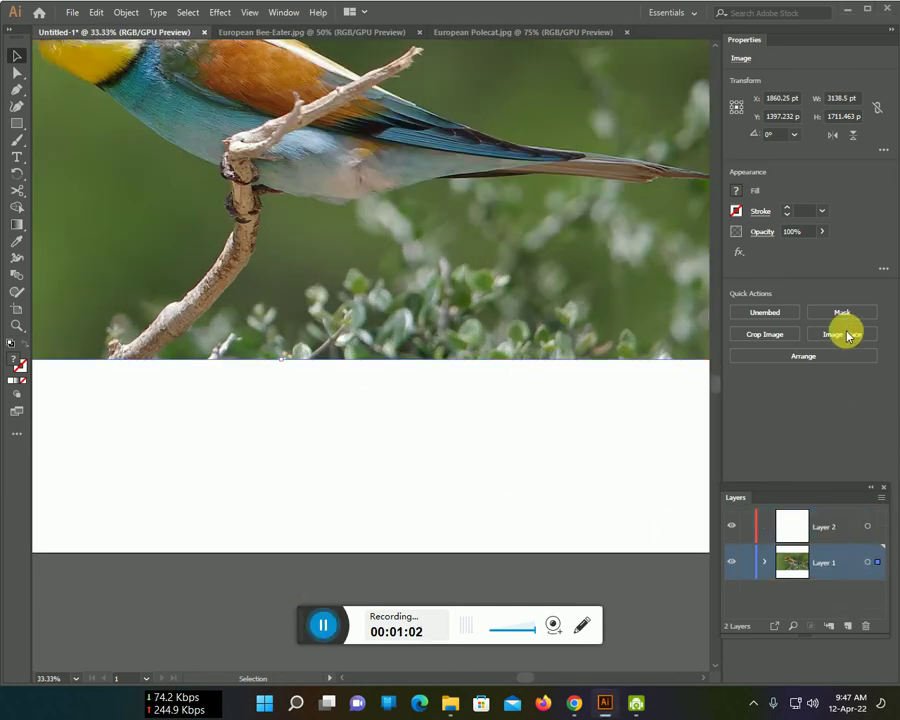
drag(819, 249, 796, 248)
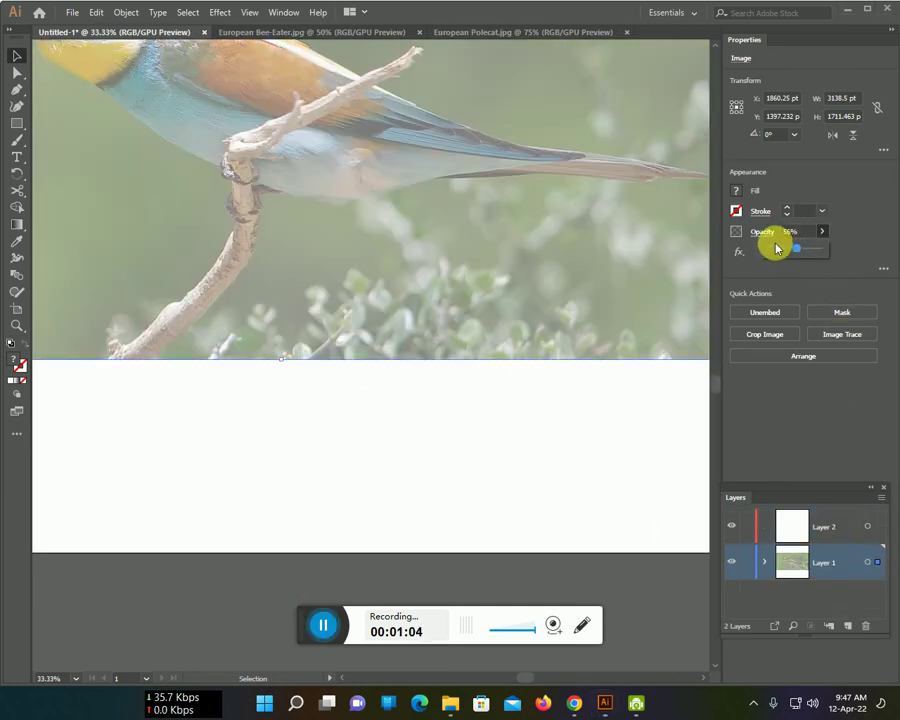
click(746, 562)
- Make Layer 2 active and set up the Paintbrush with a black stroke
click(822, 540)
key(b)
click(822, 231)
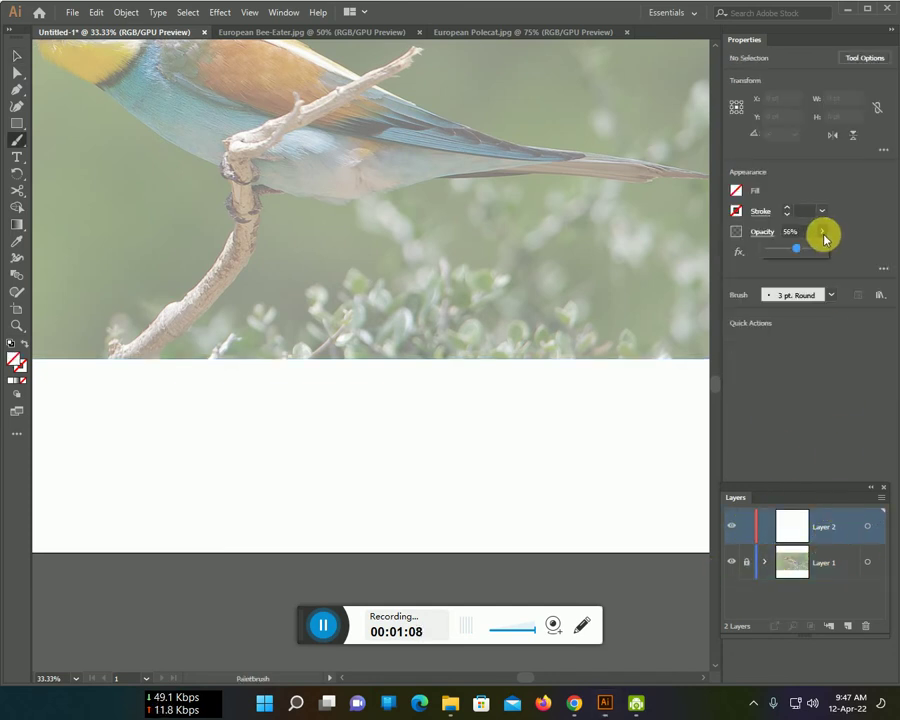
click(736, 211)
click(593, 303)
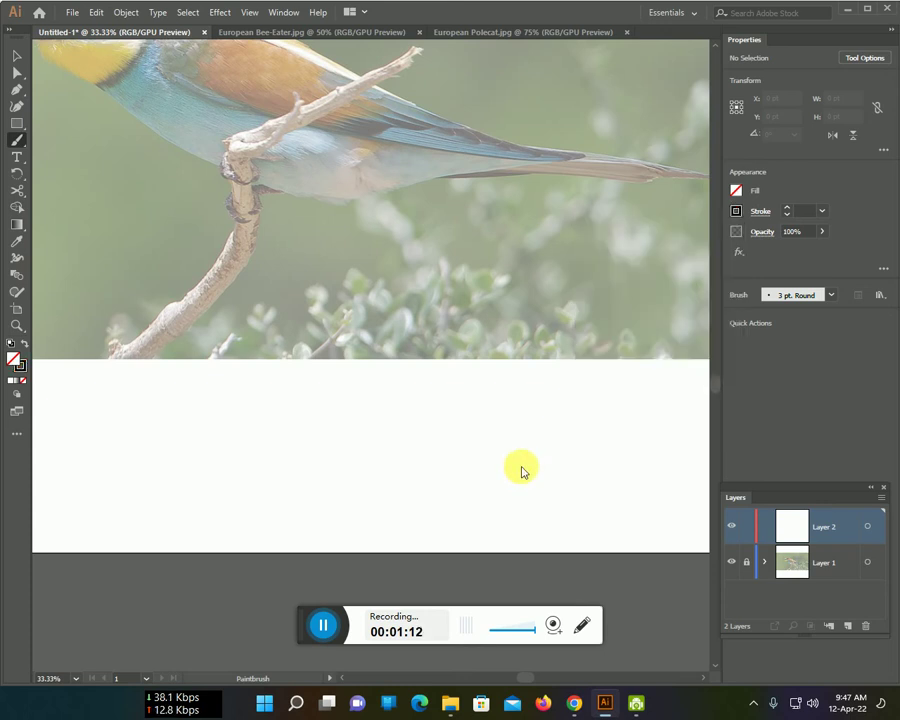
scroll(304, 406, up, 2)
- Trace the branch's upper, lower and side edges around the upper knot
drag(229, 356, 418, 436)
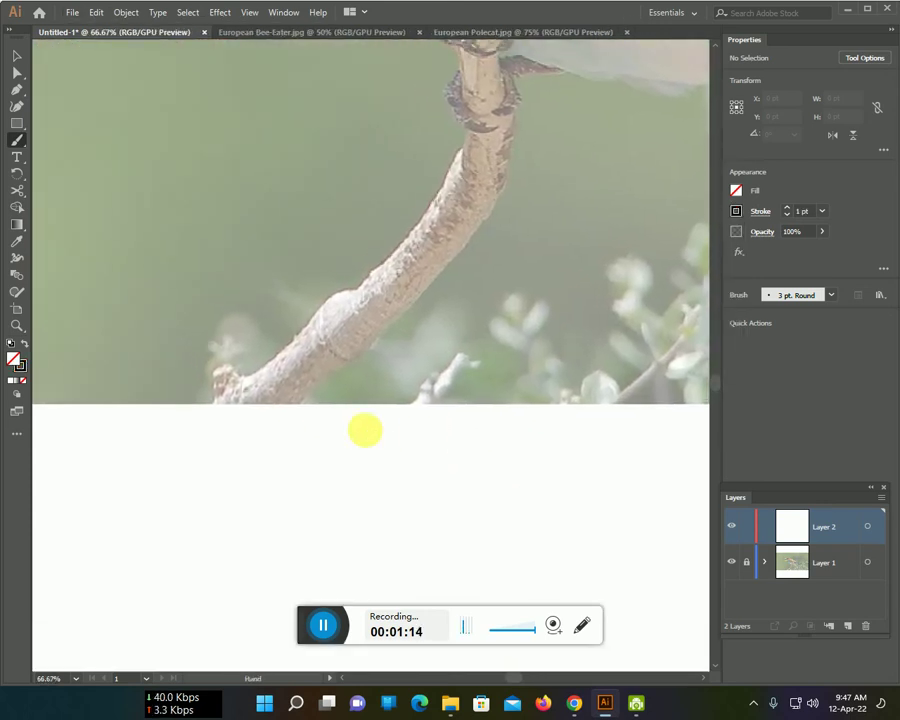
drag(220, 408, 408, 252)
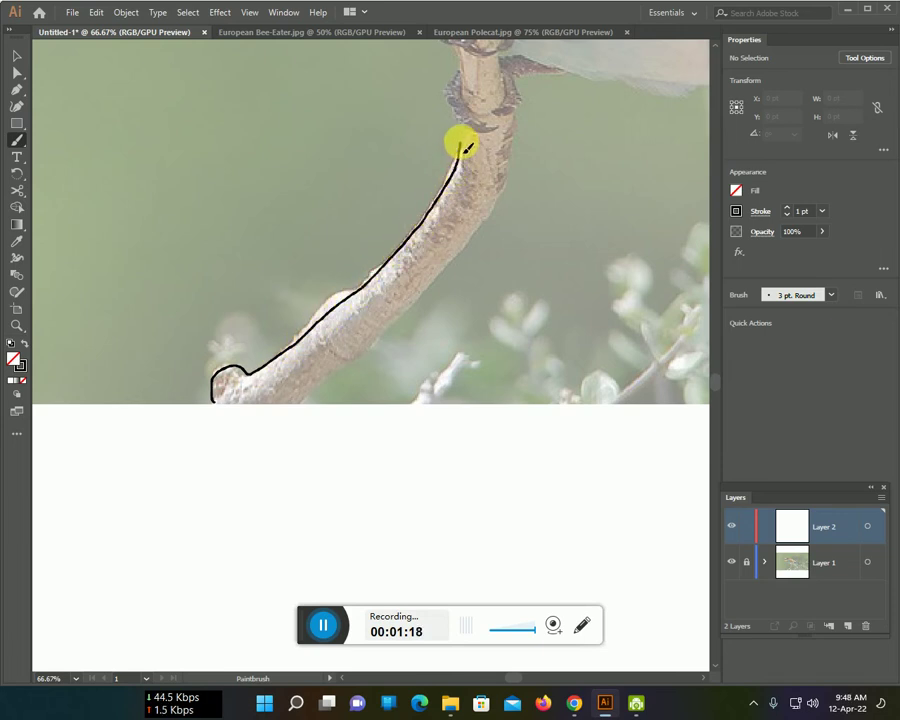
drag(408, 252, 459, 143)
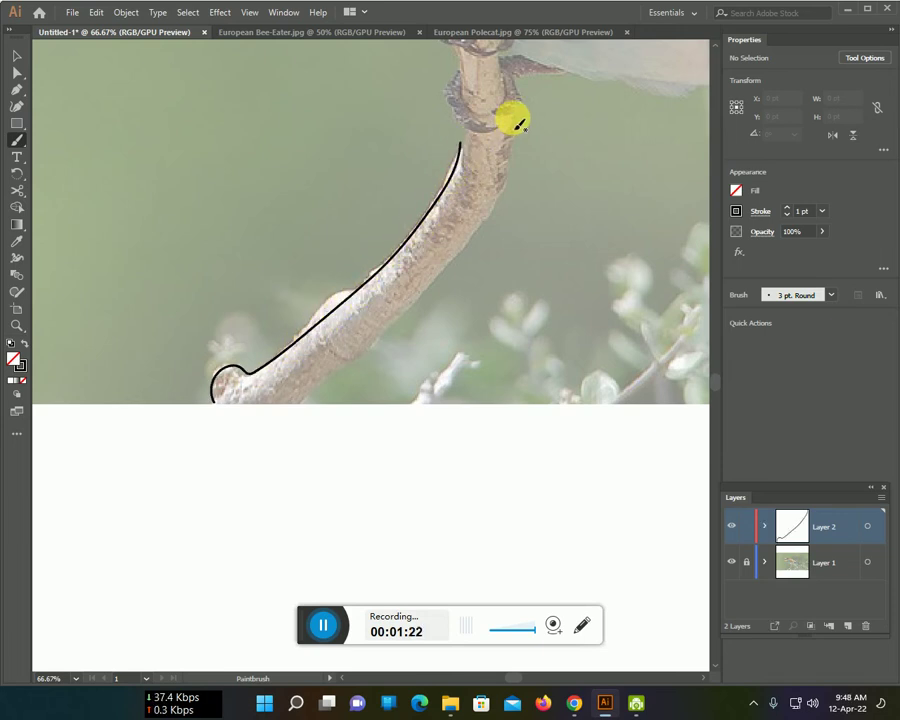
mouse_move(513, 118)
mouse_down()
mouse_move(476, 250)
mouse_move(305, 416)
mouse_up()
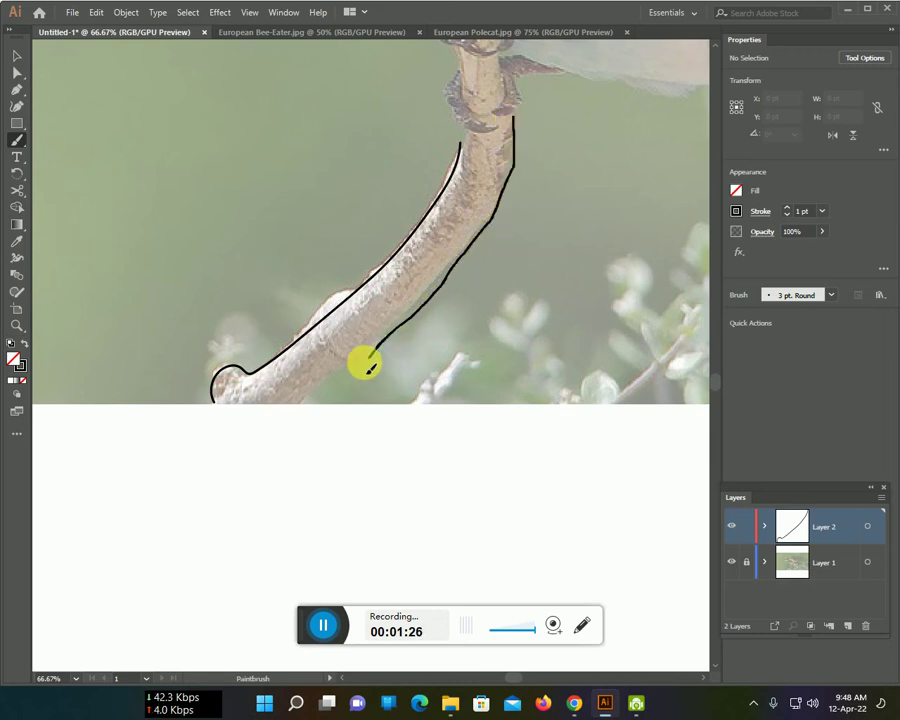
scroll(305, 416, up, 2)
scroll(456, 400, up, 3)
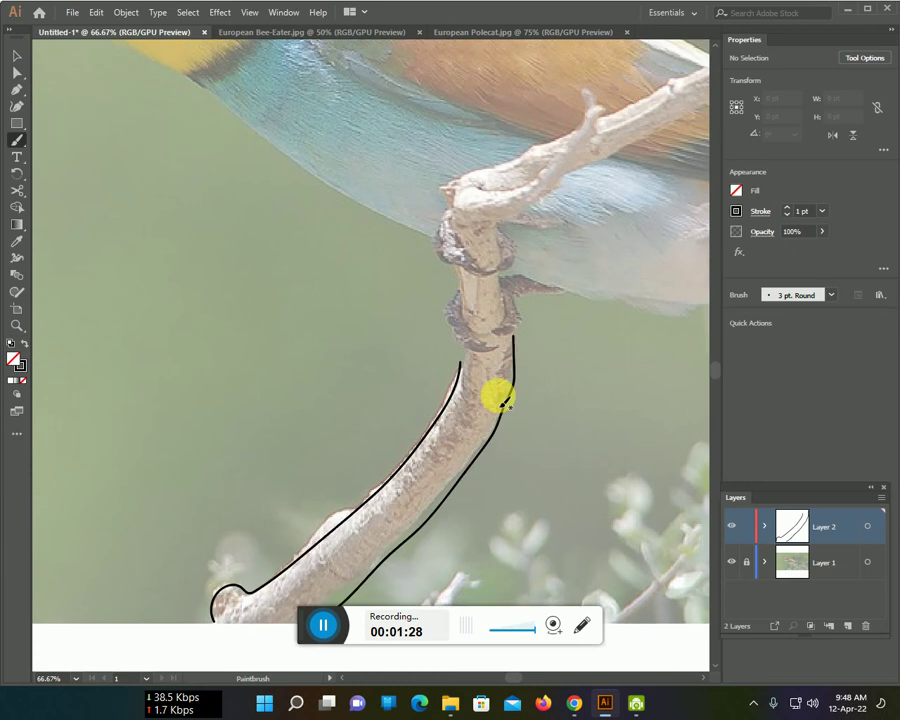
mouse_move(450, 212)
mouse_down()
mouse_move(578, 133)
mouse_move(596, 104)
mouse_move(660, 82)
mouse_up()
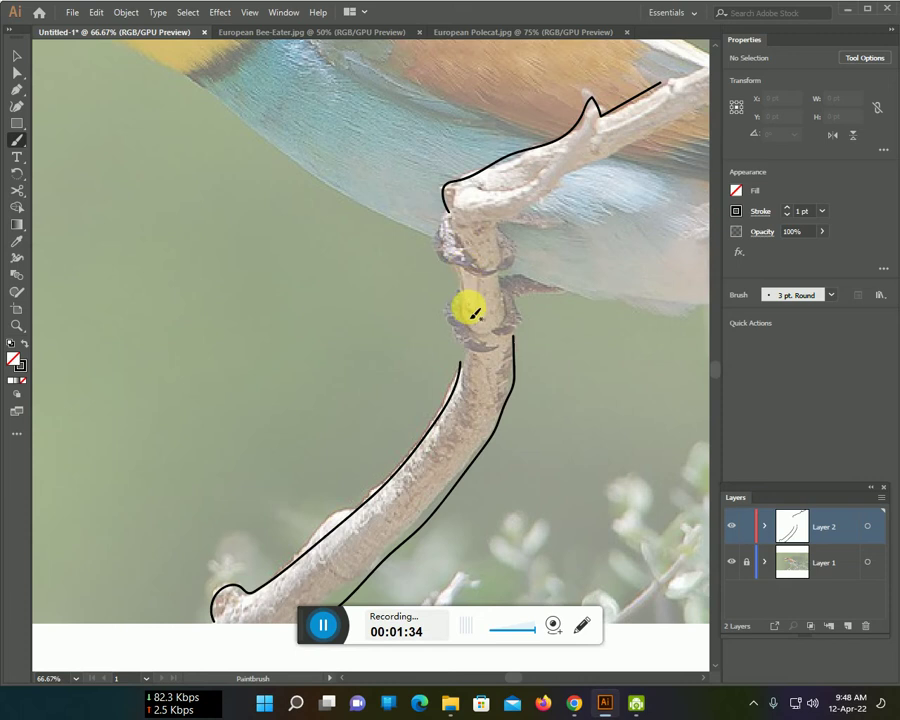
drag(458, 274, 462, 312)
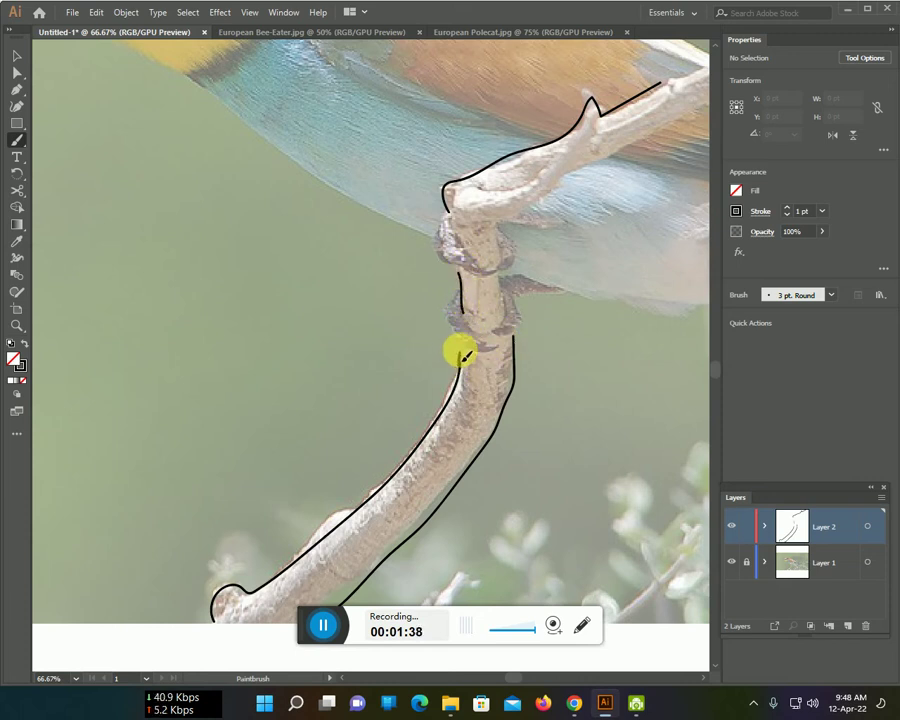
drag(505, 308, 497, 283)
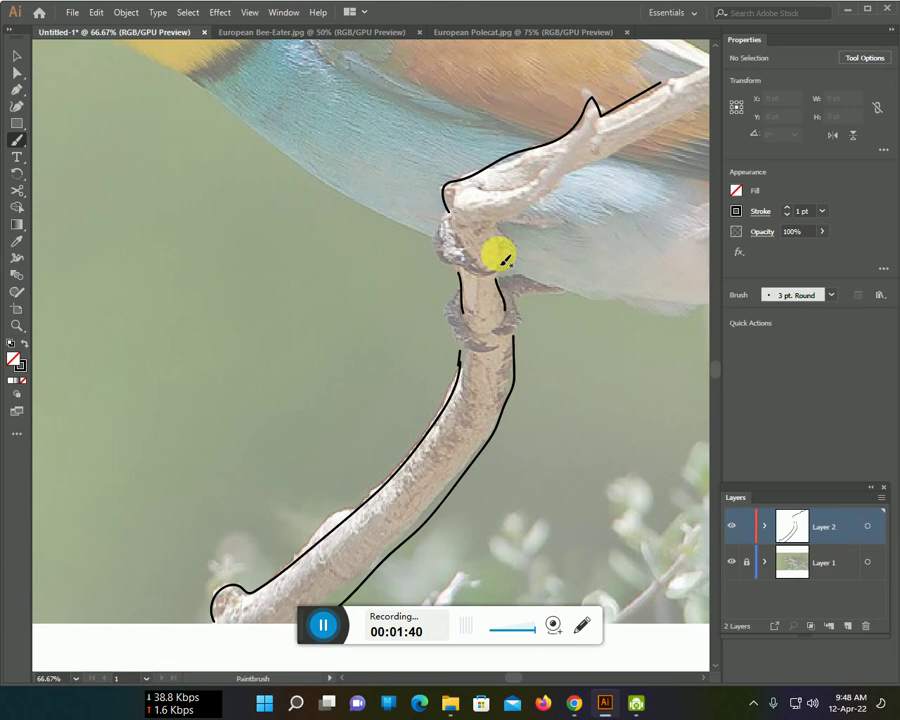
mouse_move(492, 226)
mouse_down()
mouse_move(637, 150)
mouse_move(665, 121)
mouse_up()
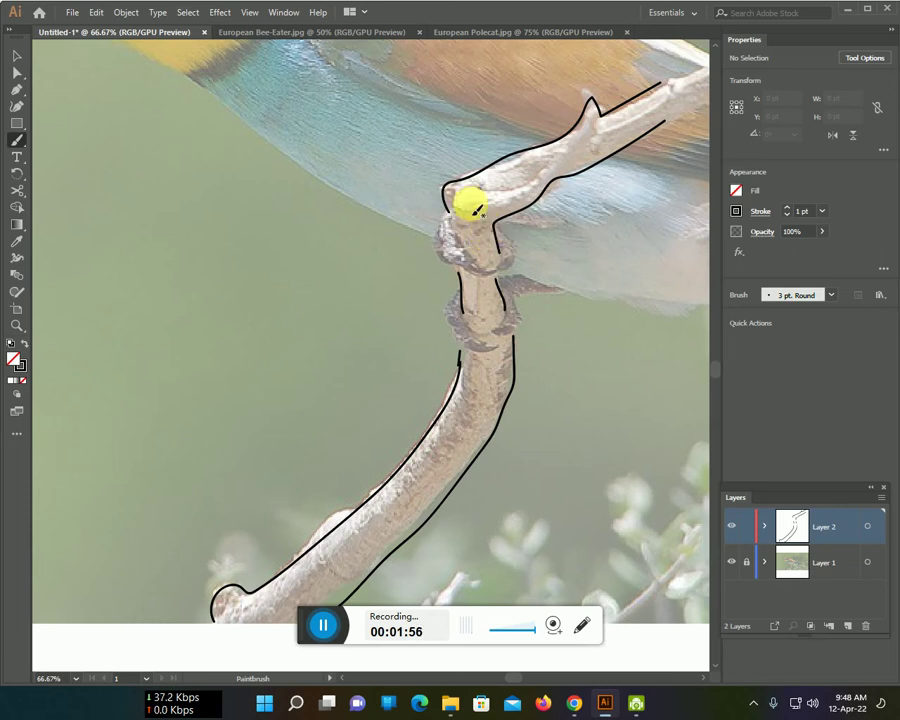
- Outline the bird's underside and belly, the lower knot and the wing's lower edge
mouse_move(206, 94)
mouse_down()
mouse_move(323, 183)
mouse_move(428, 237)
mouse_up()
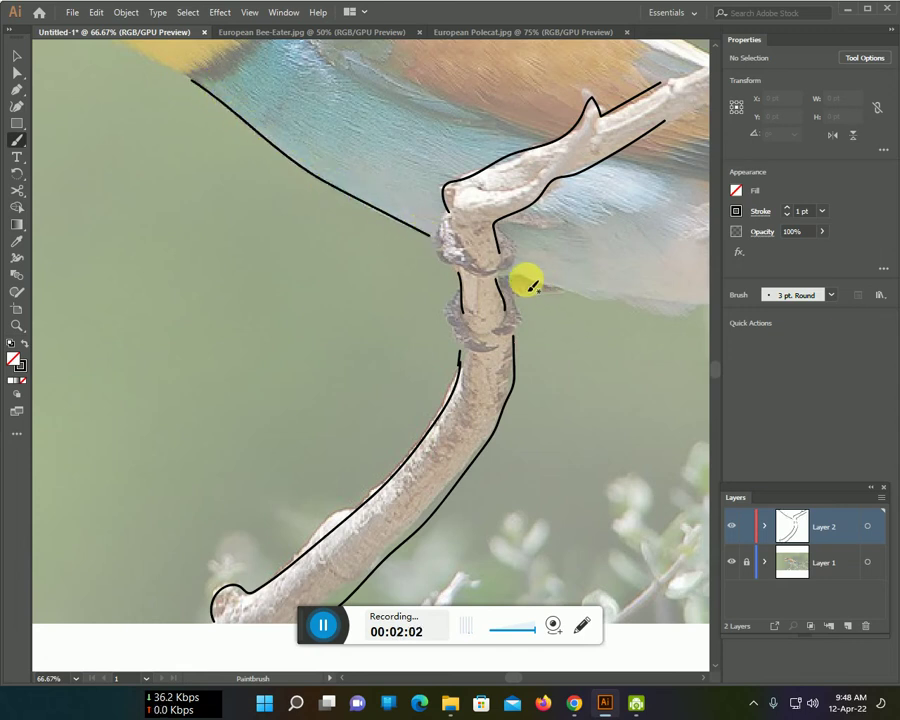
mouse_move(512, 273)
mouse_down()
mouse_move(570, 293)
mouse_move(680, 302)
mouse_up()
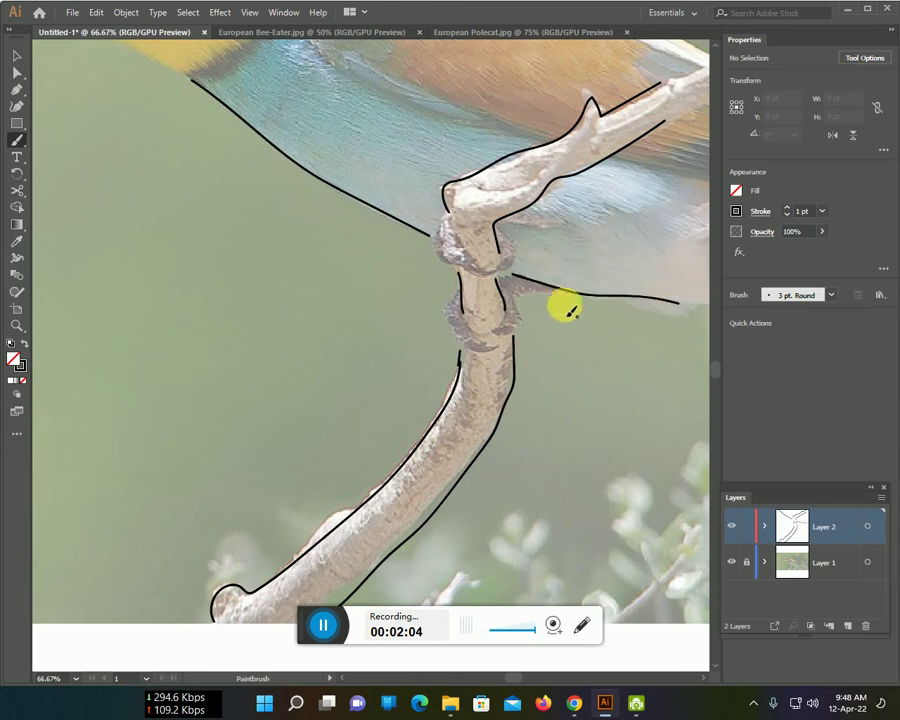
mouse_move(530, 302)
mouse_down()
mouse_move(506, 345)
mouse_move(499, 297)
mouse_up()
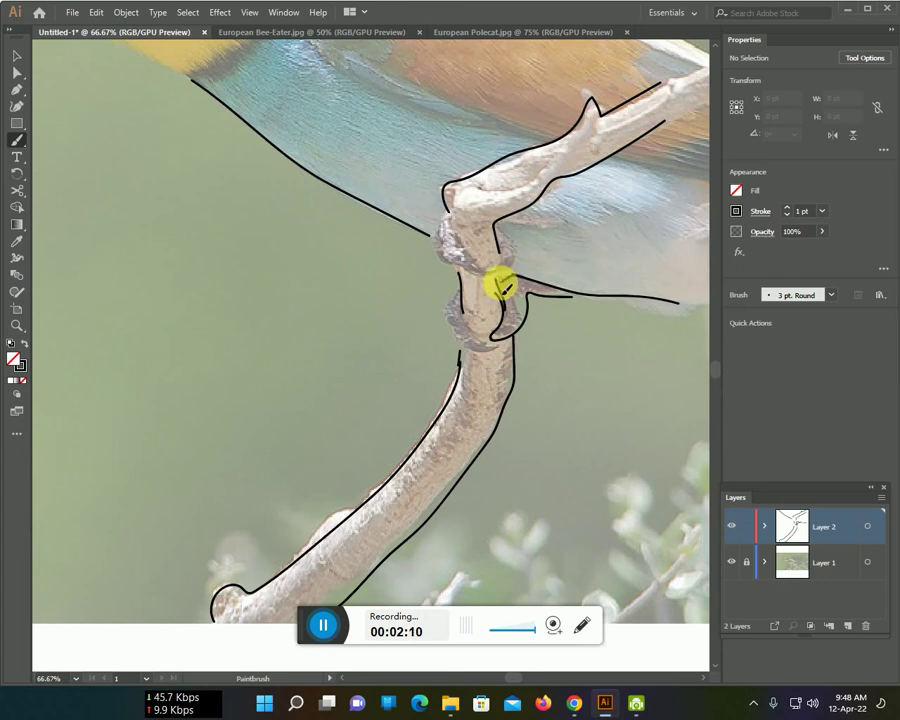
mouse_move(455, 295)
mouse_down()
mouse_move(447, 313)
mouse_move(462, 338)
mouse_move(465, 331)
mouse_up()
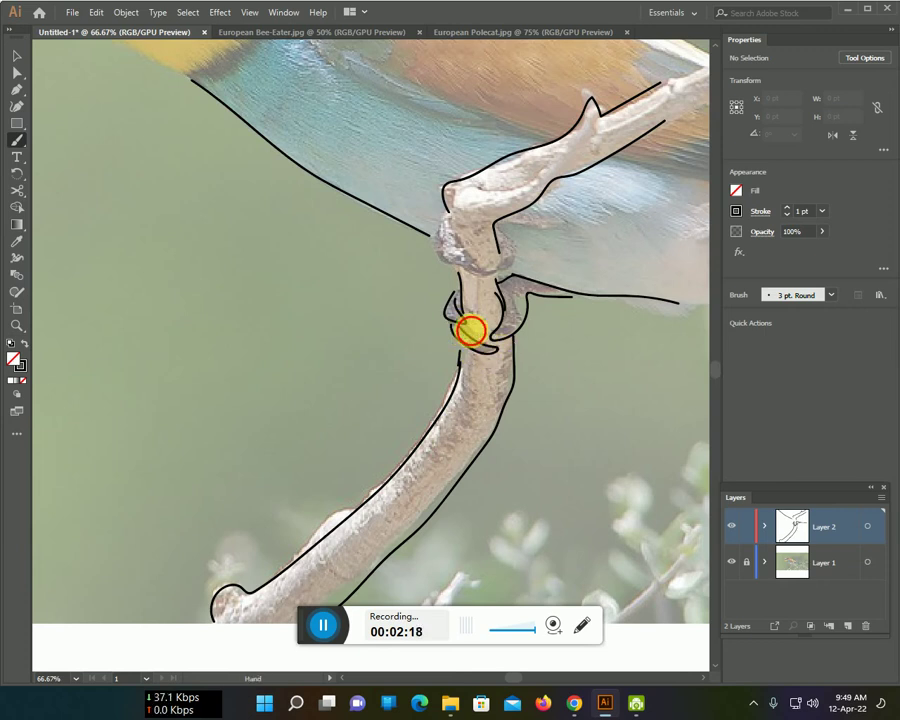
drag(458, 330, 166, 406)
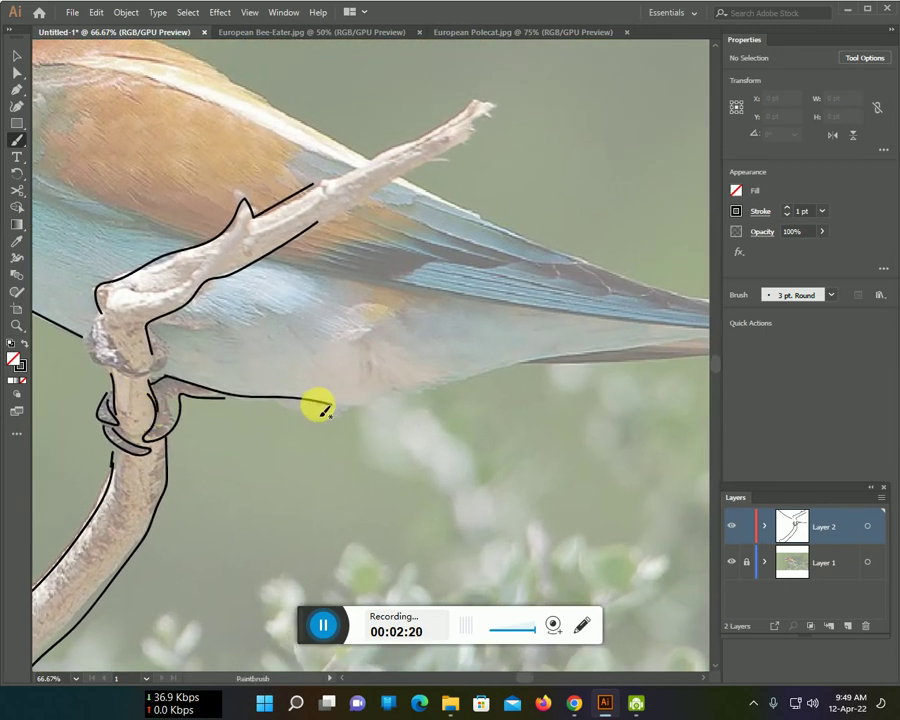
mouse_move(332, 405)
mouse_down()
mouse_move(662, 343)
mouse_move(378, 305)
mouse_up()
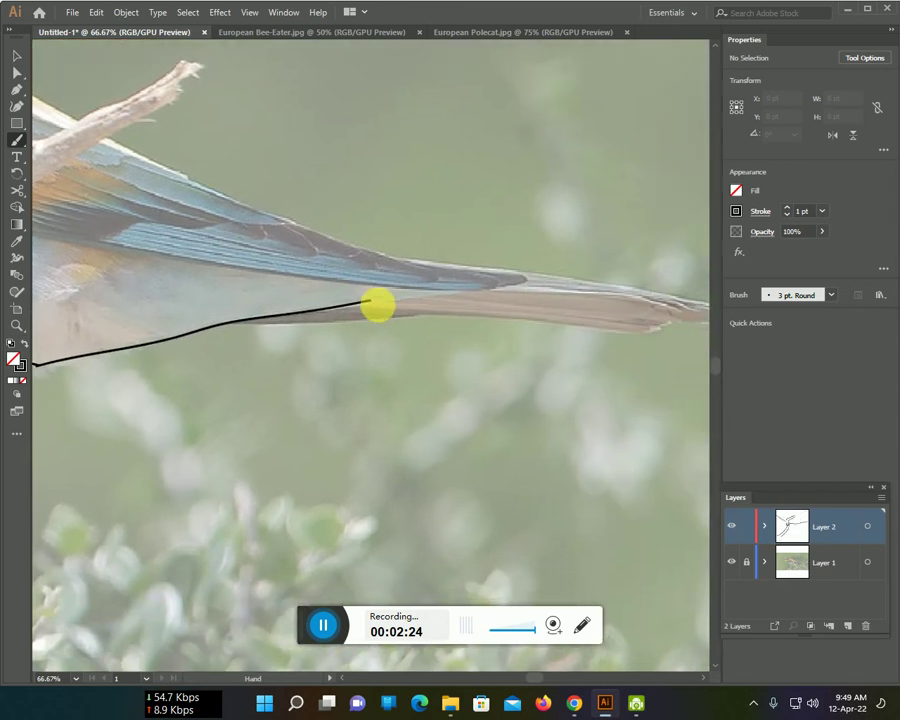
- Draw the lower and upper edges of the tail feathers out to the pointed tip
mouse_move(237, 333)
mouse_down()
mouse_move(394, 334)
mouse_move(434, 316)
mouse_move(676, 340)
mouse_move(680, 325)
mouse_up()
mouse_move(203, 185)
mouse_down()
mouse_move(300, 231)
mouse_move(456, 271)
mouse_move(646, 297)
mouse_up()
mouse_move(64, 240)
mouse_down()
mouse_move(172, 264)
mouse_move(424, 290)
mouse_move(634, 293)
mouse_move(406, 256)
mouse_move(414, 252)
mouse_move(526, 262)
mouse_move(612, 292)
mouse_move(398, 278)
mouse_move(424, 356)
mouse_move(414, 370)
mouse_up()
scroll(395, 284, down, 2)
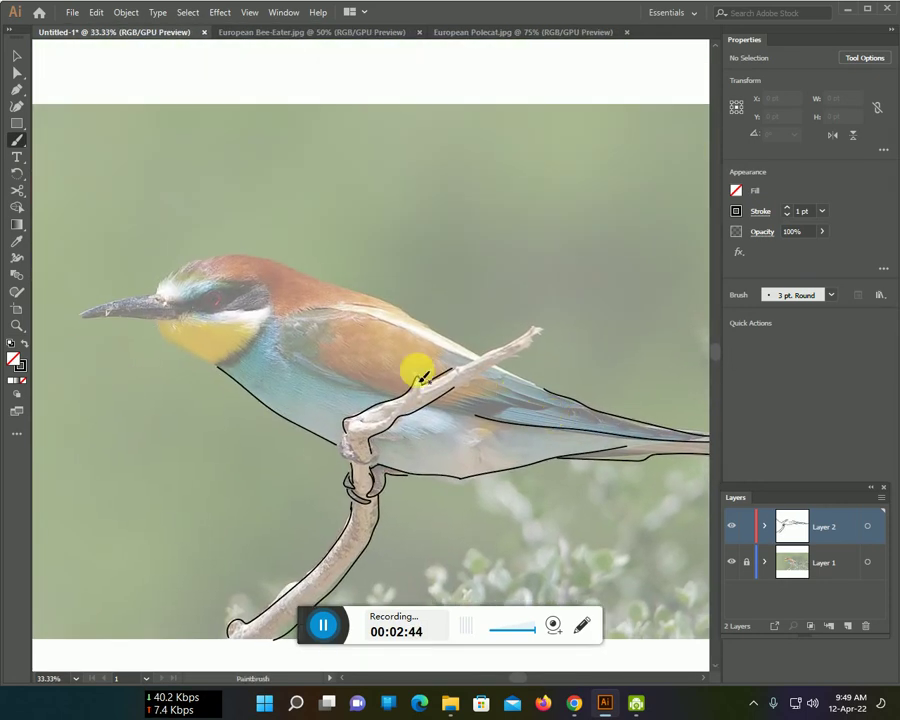
- Zoom in on the head and trace the throat, lower beak, beak split line and upper beak
scroll(263, 375, up, 1)
scroll(258, 366, up, 1)
drag(200, 344, 413, 412)
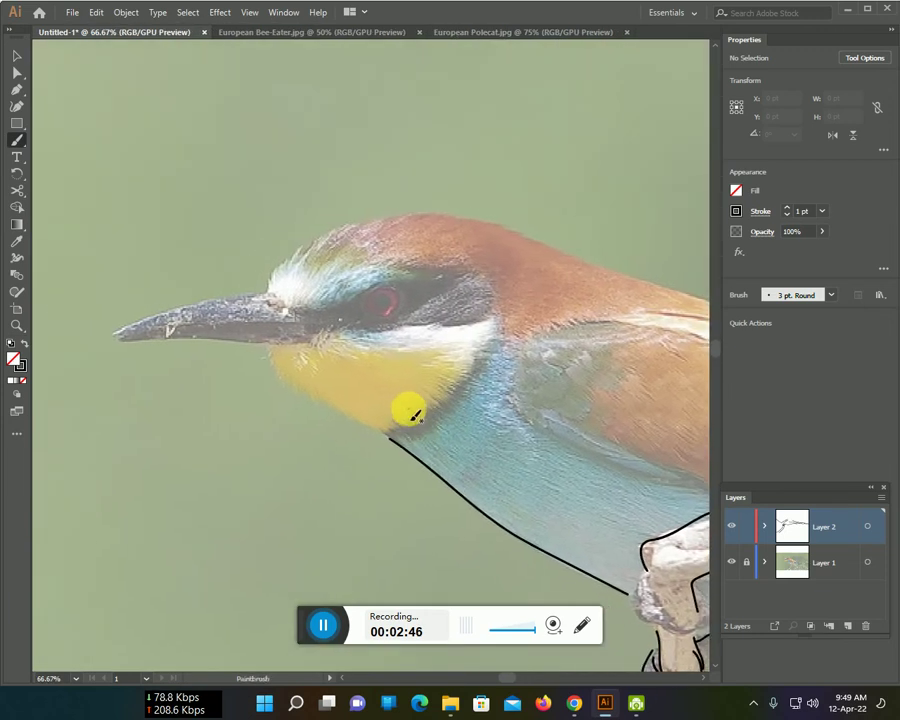
scroll(398, 405, up, 1)
drag(200, 322, 387, 457)
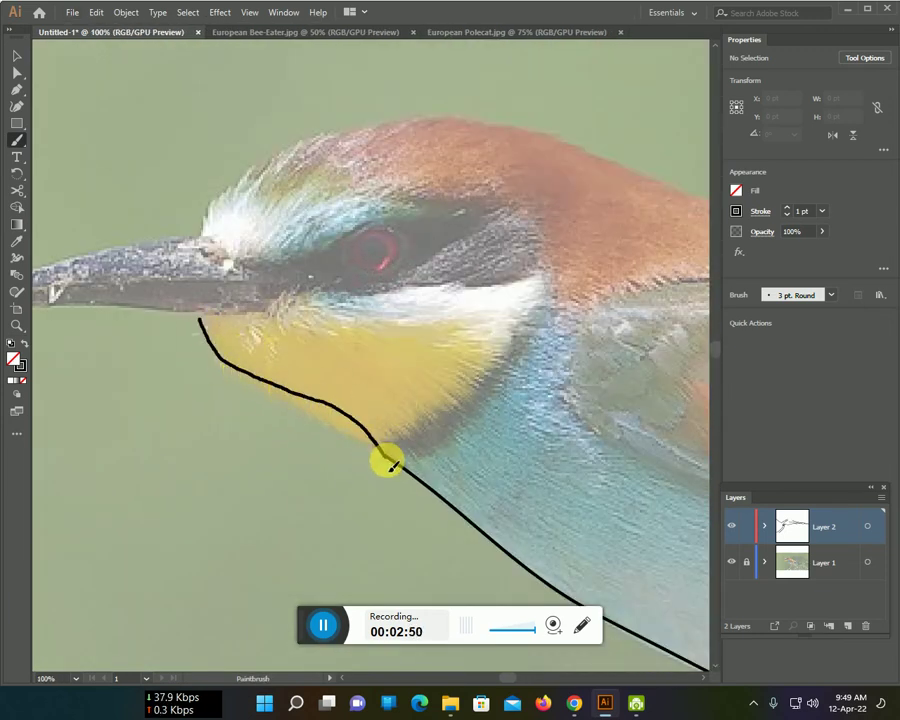
mouse_move(231, 331)
mouse_down()
mouse_move(320, 370)
mouse_move(160, 355)
mouse_move(96, 366)
mouse_move(147, 332)
mouse_move(322, 293)
mouse_move(335, 255)
mouse_move(416, 191)
mouse_move(526, 169)
mouse_move(645, 176)
mouse_up()
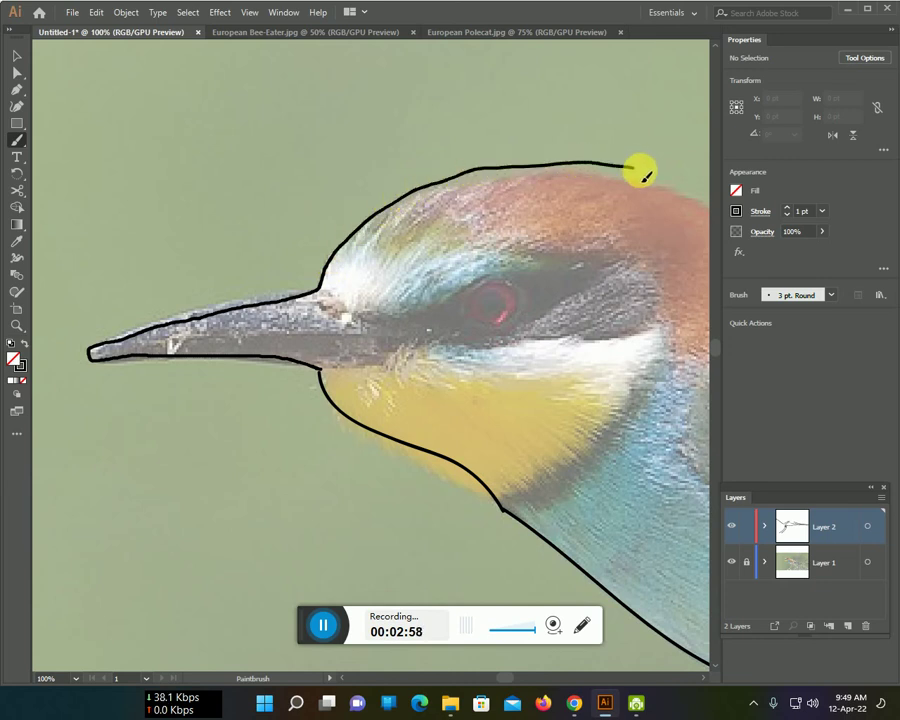
mouse_move(388, 337)
mouse_down()
mouse_move(194, 324)
mouse_move(98, 348)
mouse_up()
mouse_move(315, 296)
mouse_down()
mouse_move(388, 337)
mouse_move(408, 317)
mouse_move(526, 273)
mouse_move(595, 275)
mouse_up()
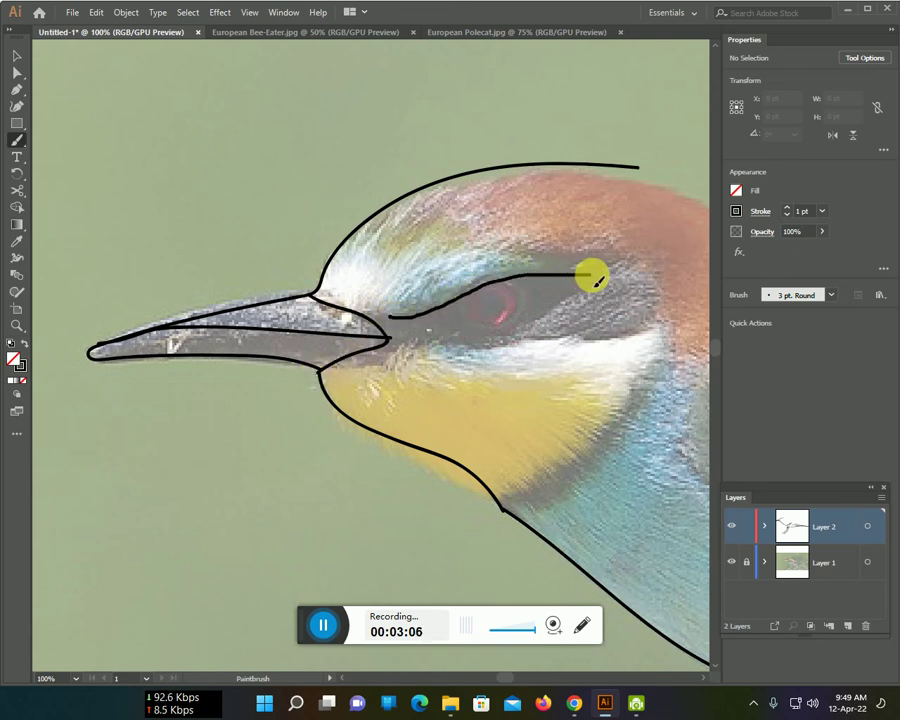
- Outline the eye with a circle for the iris, then the head-to-neck edge
drag(530, 318, 384, 316)
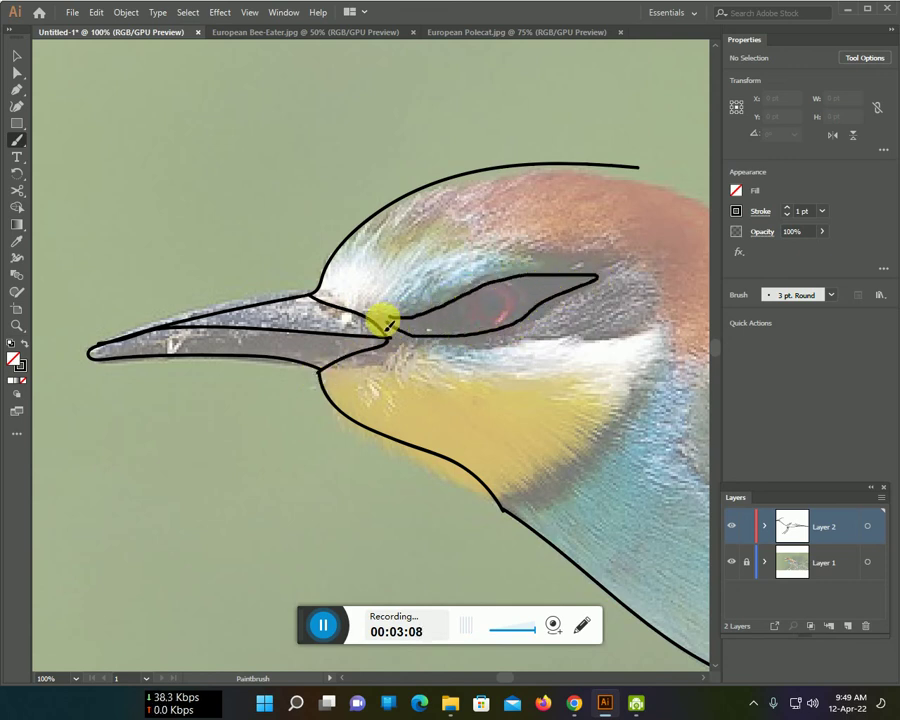
mouse_move(476, 302)
mouse_down()
mouse_move(470, 315)
mouse_move(512, 311)
mouse_move(494, 287)
mouse_move(482, 298)
mouse_move(500, 318)
mouse_up()
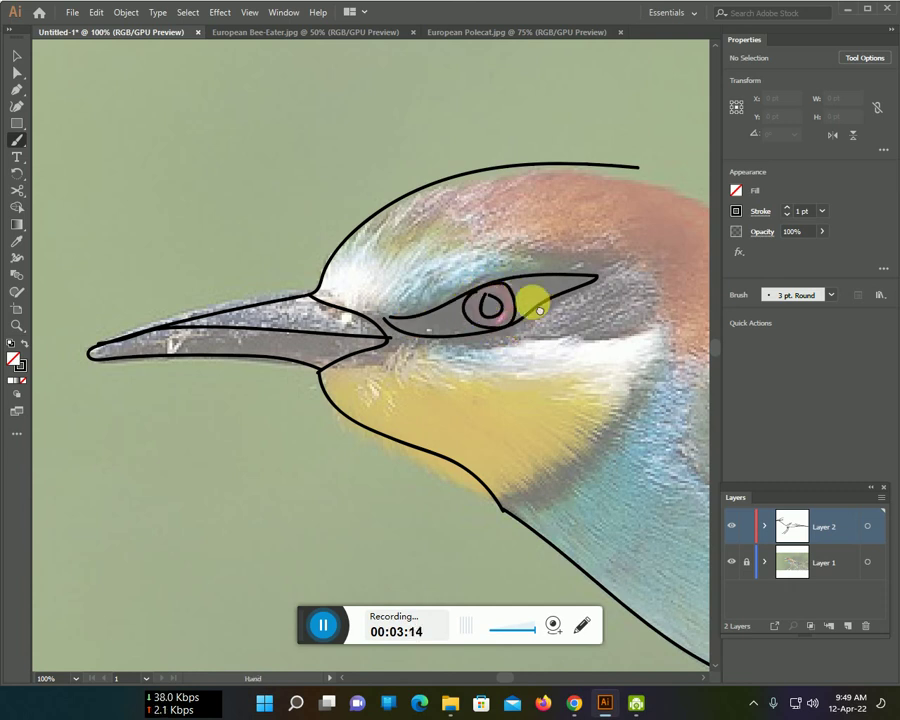
drag(540, 304, 254, 300)
mouse_move(200, 508)
mouse_down()
mouse_move(275, 456)
mouse_move(344, 376)
mouse_move(348, 306)
mouse_move(320, 255)
mouse_up()
drag(305, 284, 169, 242)
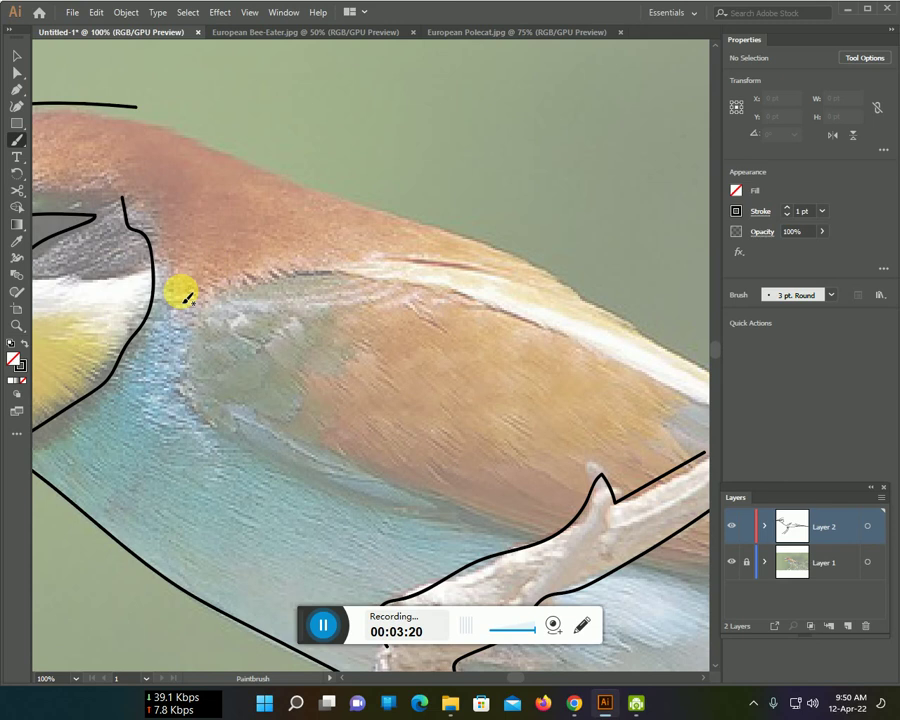
- Trace the wing's top edge and the bird's back outline from head to tail
drag(156, 296, 292, 286)
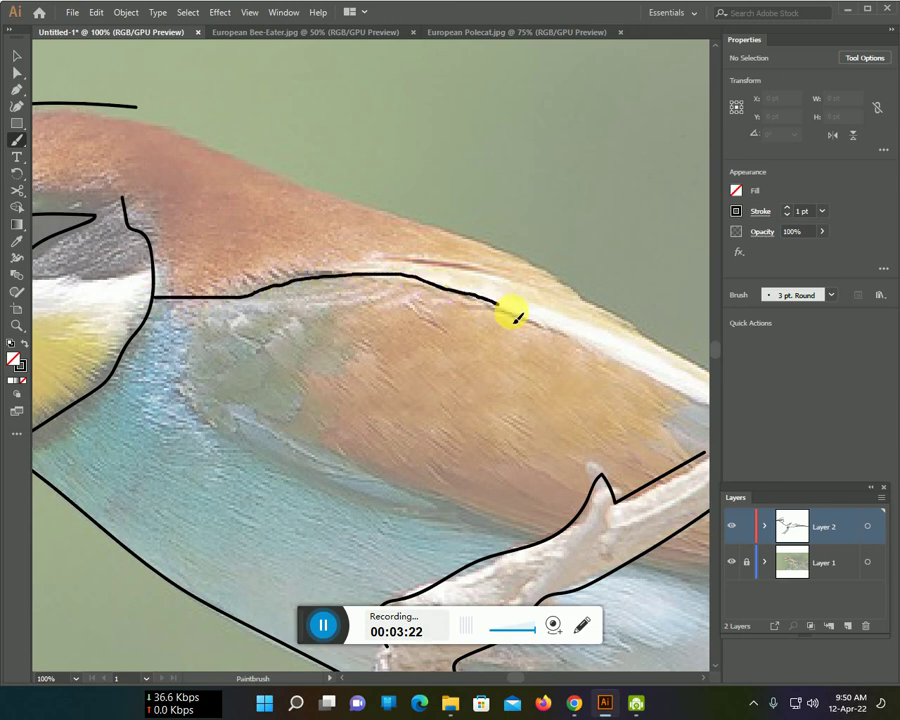
drag(510, 315, 583, 345)
mouse_move(150, 123)
mouse_down()
mouse_move(458, 233)
mouse_move(643, 327)
mouse_move(488, 281)
mouse_move(301, 191)
mouse_up()
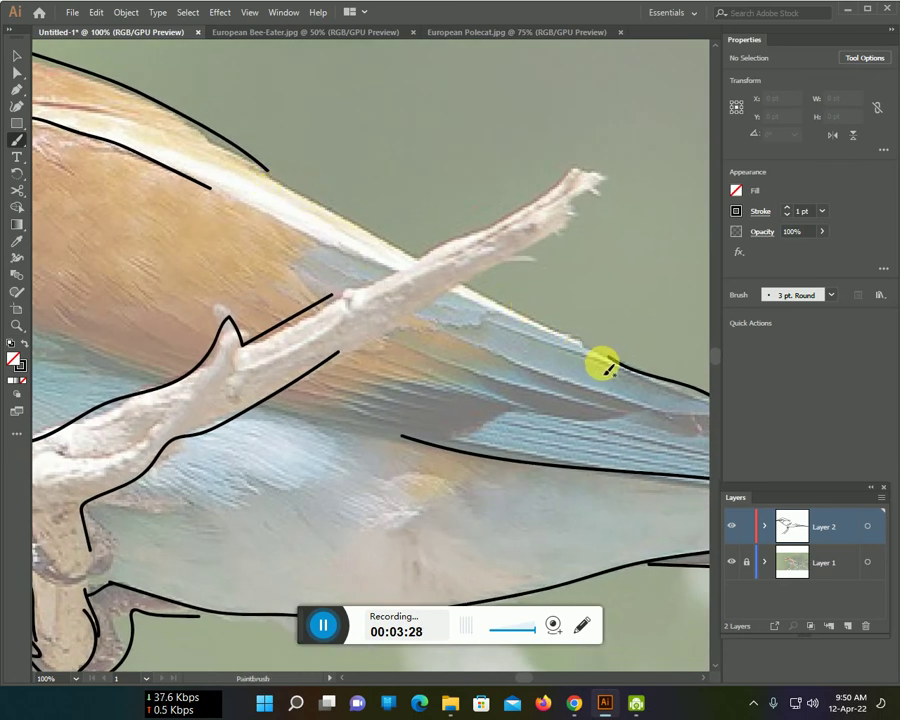
drag(612, 367, 468, 294)
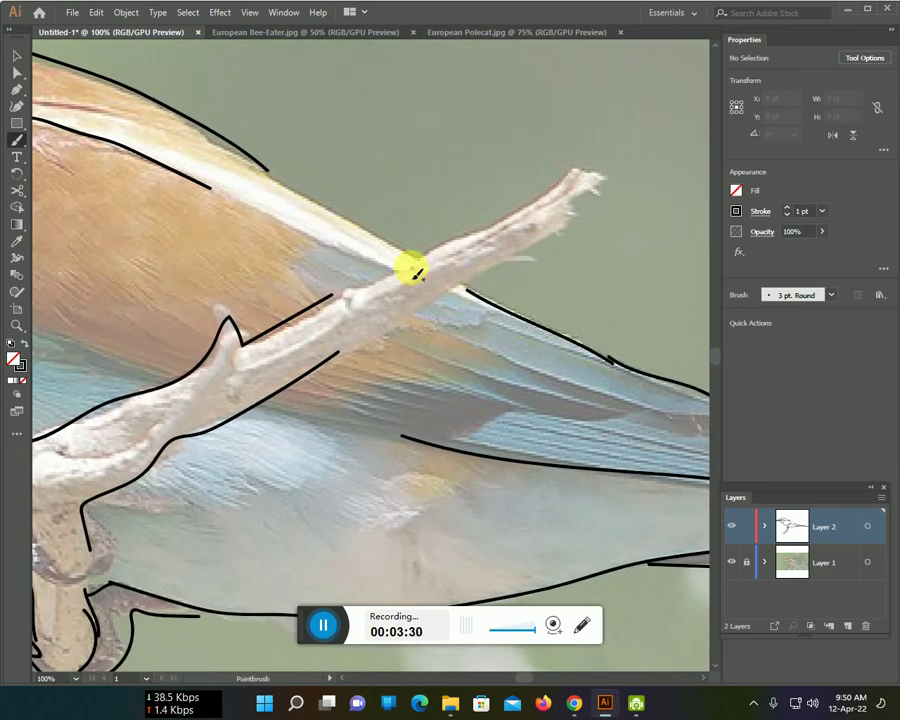
drag(419, 262, 327, 210)
drag(260, 168, 254, 163)
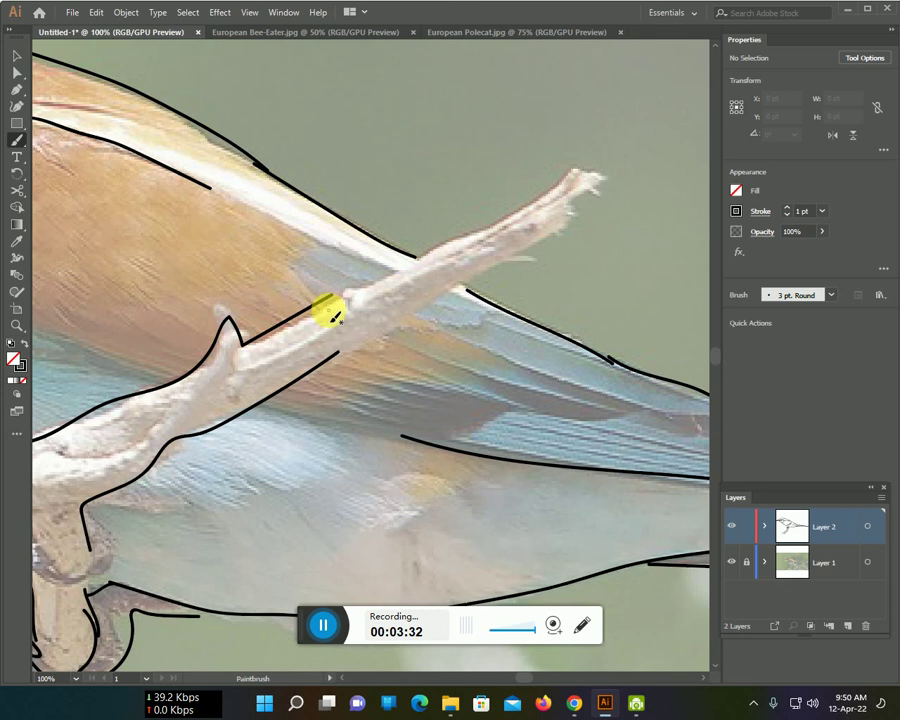
- Outline the branch tip and add a short stroke on the wing
mouse_move(470, 242)
mouse_down()
mouse_move(550, 186)
mouse_move(604, 194)
mouse_move(489, 276)
mouse_move(332, 356)
mouse_up()
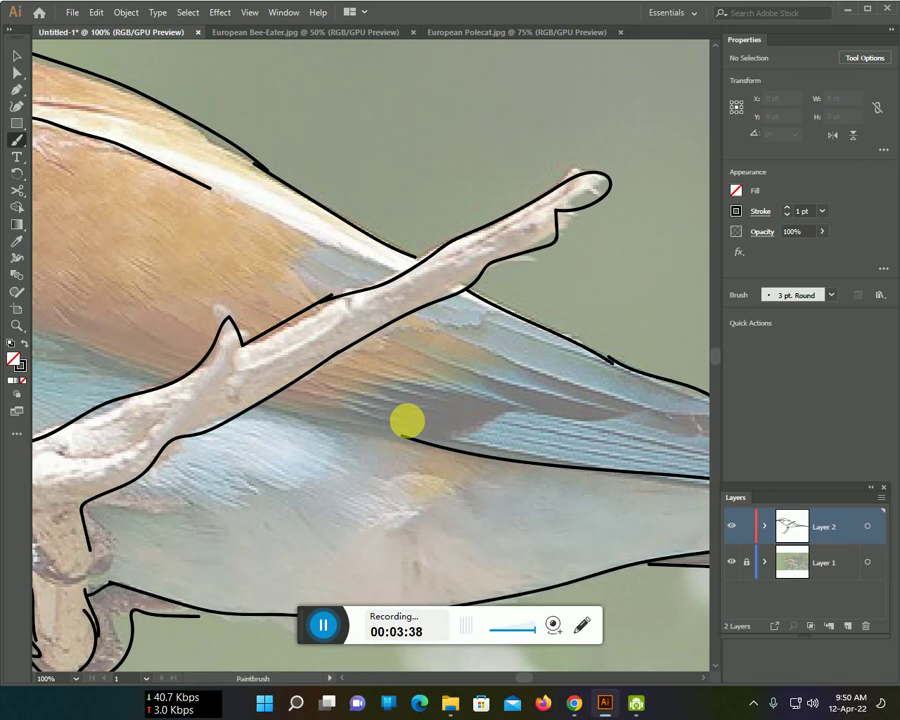
scroll(406, 422, down, 2)
mouse_move(118, 290)
mouse_down()
mouse_move(118, 343)
mouse_move(321, 428)
mouse_move(398, 440)
mouse_up()
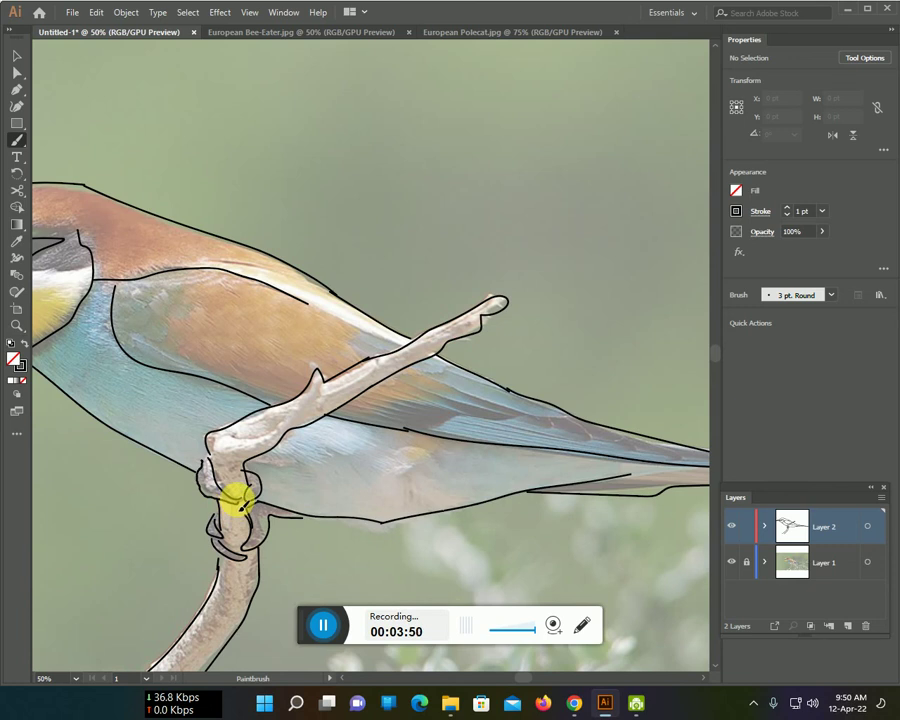
- Zoom out to centre the bird and hide the photo on Layer 1
scroll(260, 482, down, 1)
drag(265, 478, 360, 432)
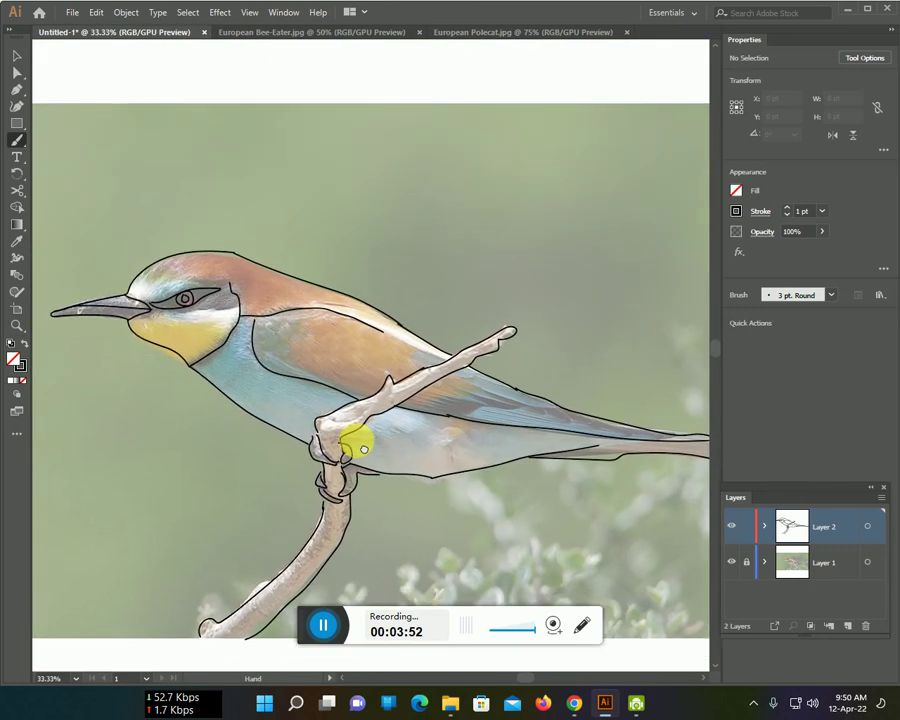
click(731, 563)
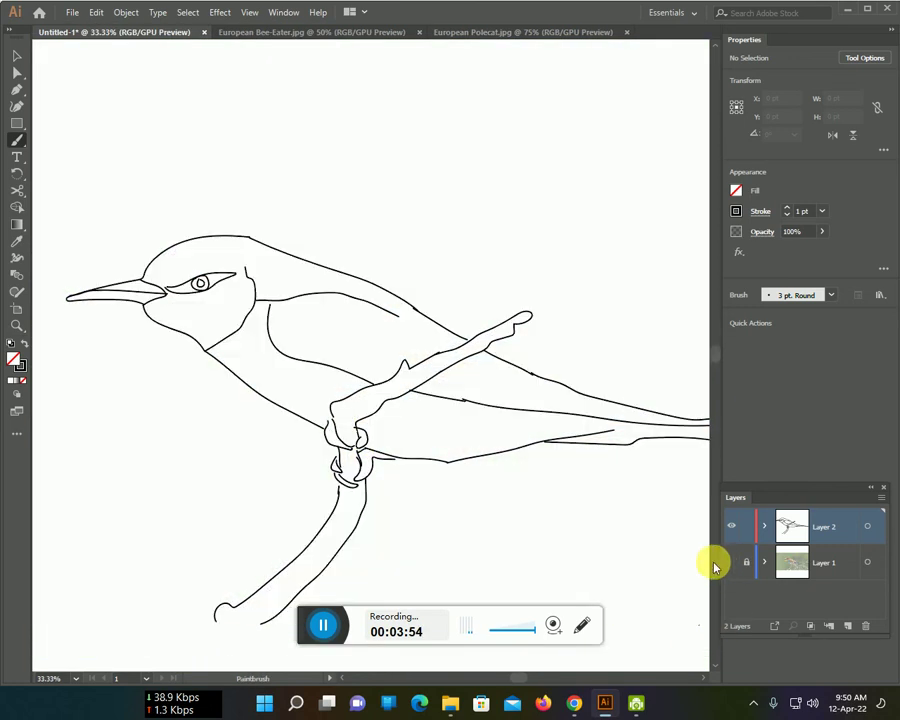
scroll(612, 535, down, 1)
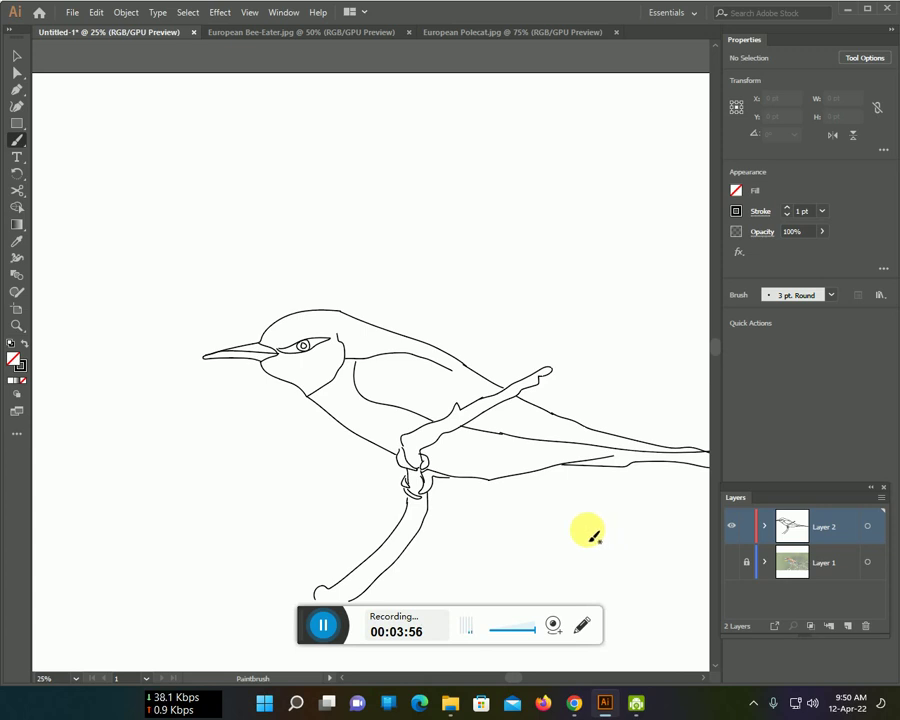